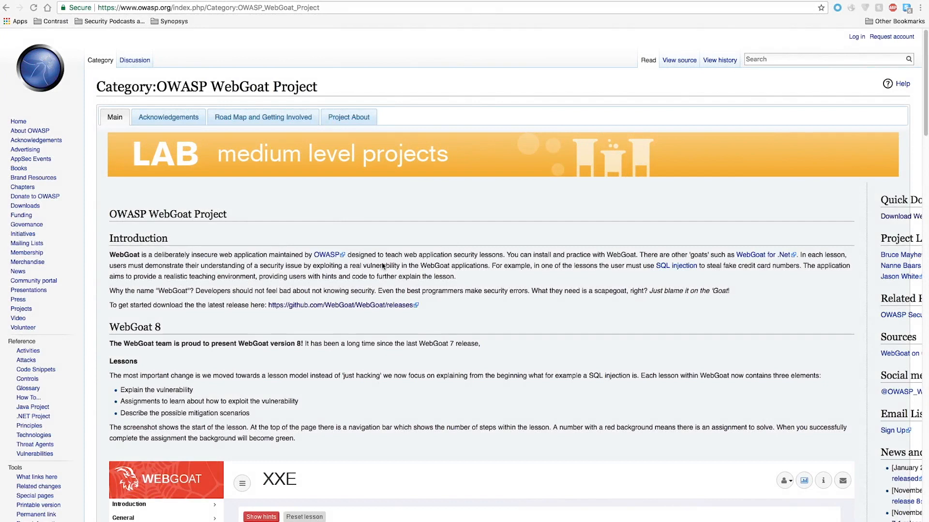
Switch to WebGoat, sign in with the prefilled credentials and open the SQL Injection lesson under Injection Flaws.
click(417, 1)
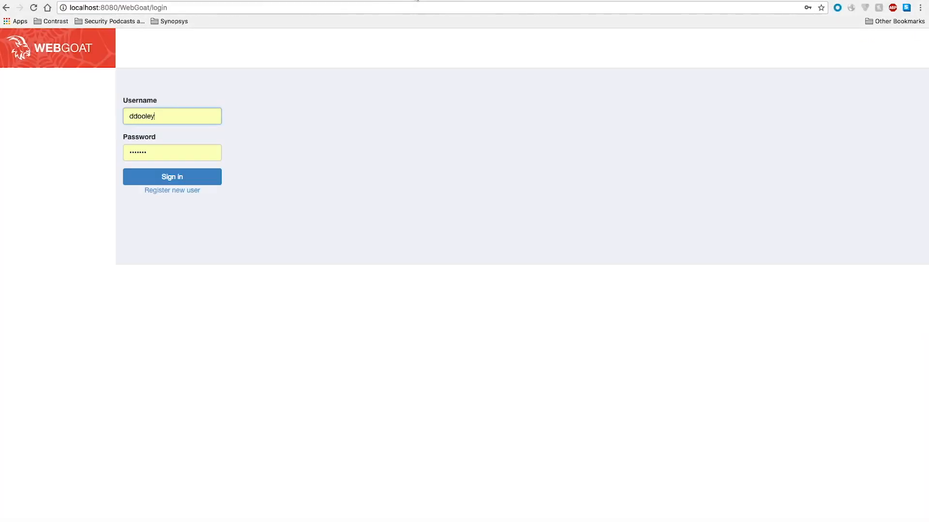
click(180, 182)
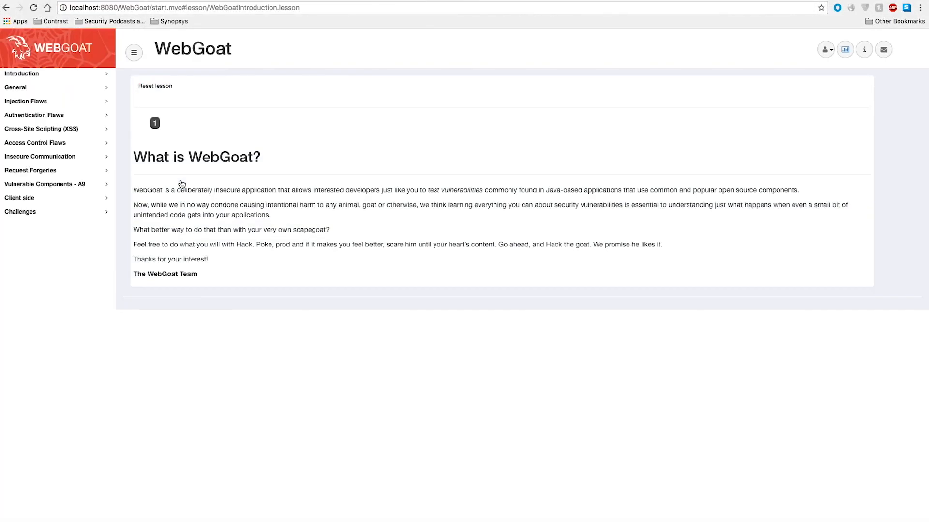
click(48, 105)
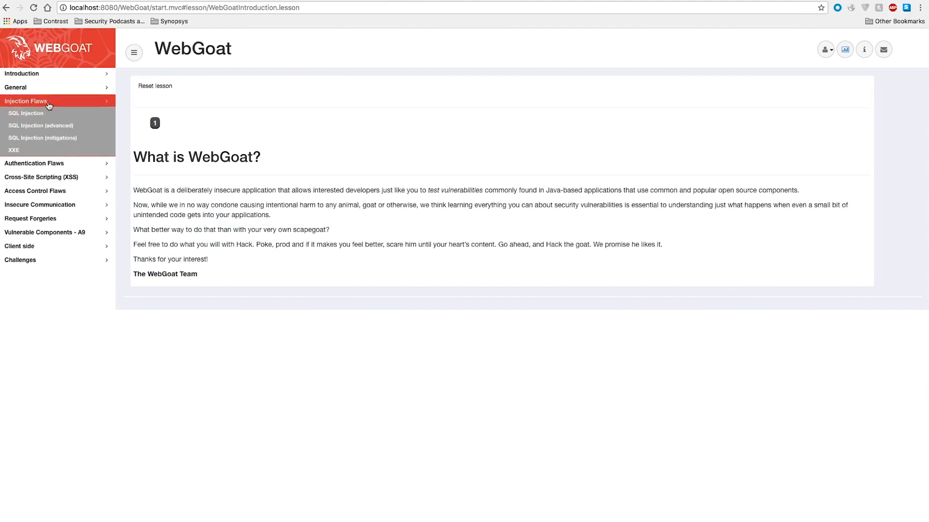
click(41, 115)
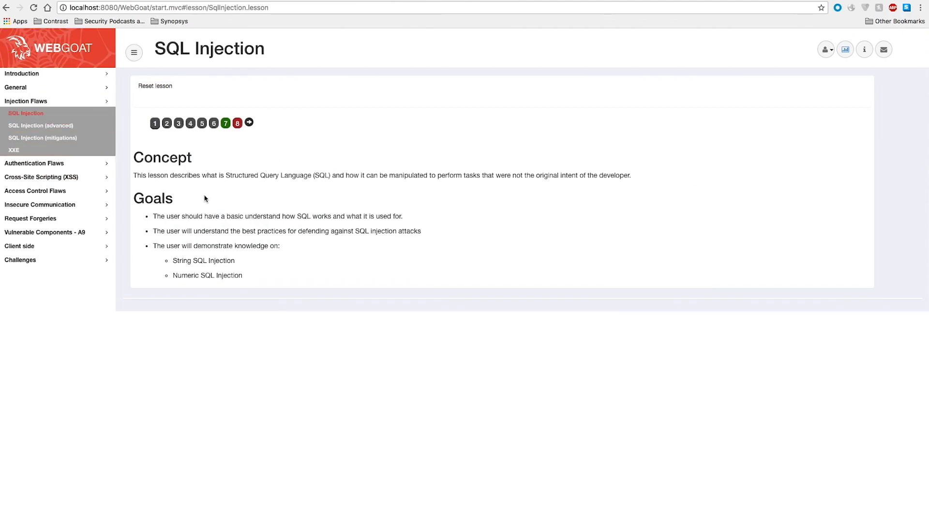
Go to page 7 of the lesson, Try It! String SQL Injection, and enter the lesson's sample surname as the account name.
click(167, 124)
click(176, 126)
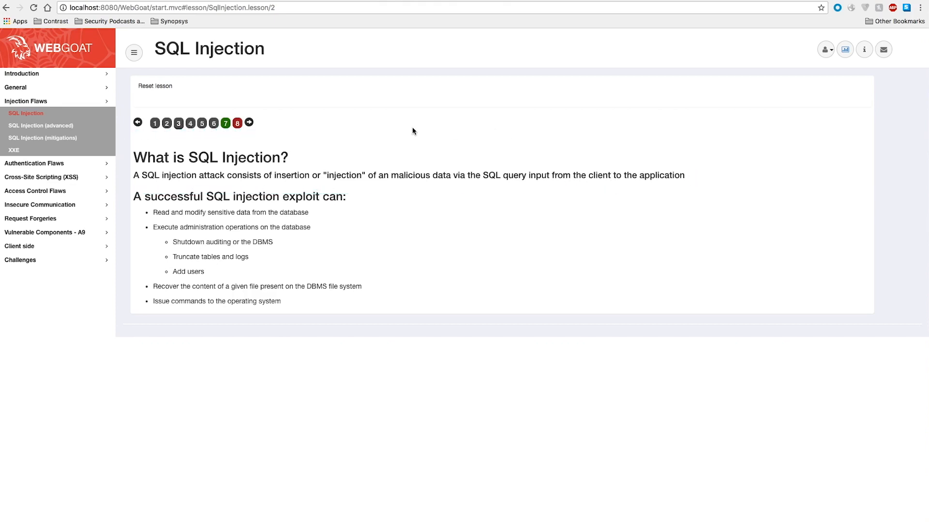
click(226, 124)
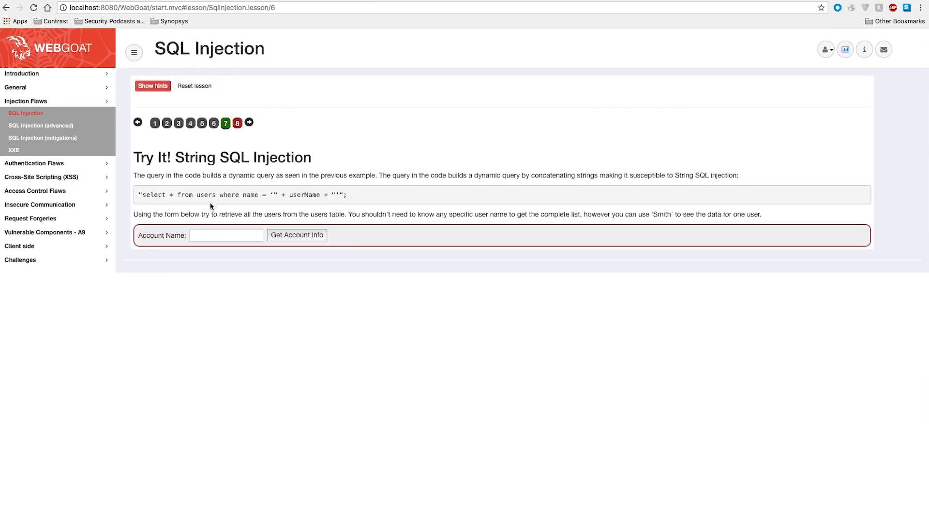
click(202, 235)
text(Smith)
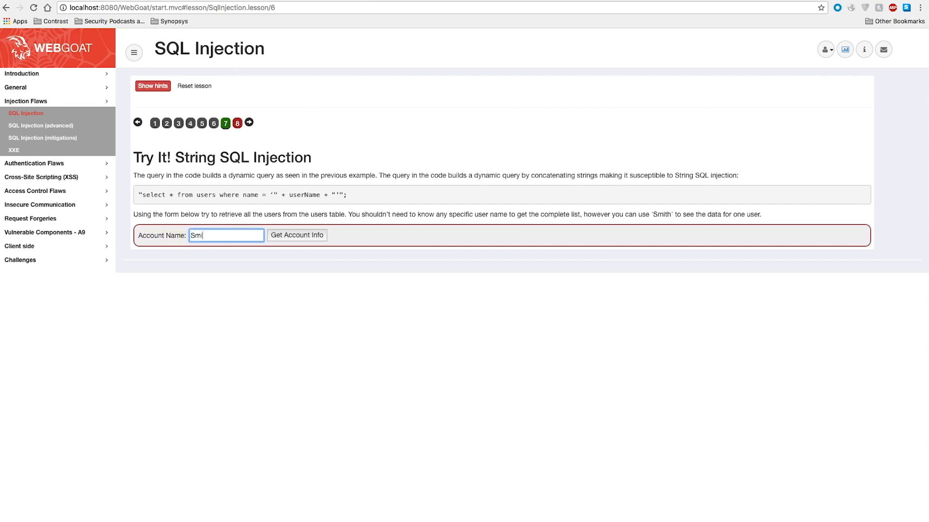
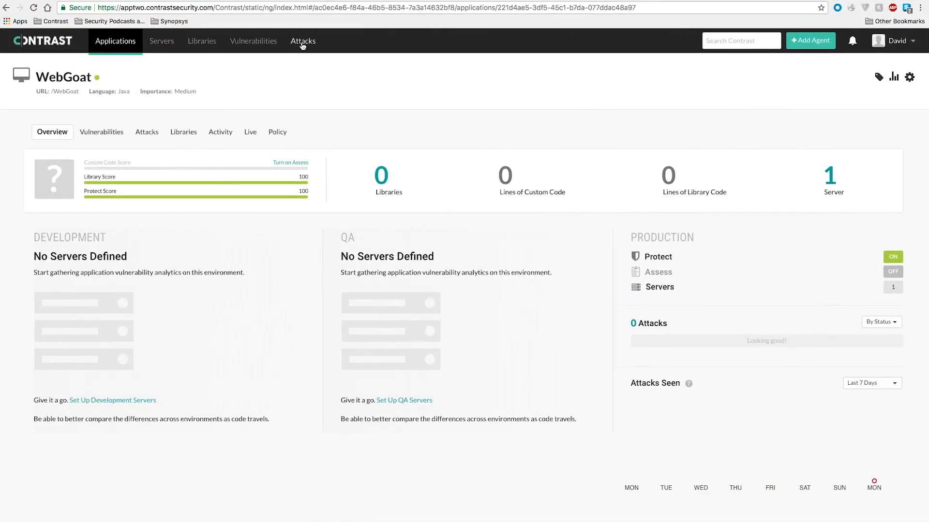
In Contrast, open the attack from 127.0.0.1 and expand its SQL Injection event on WebGoat.
click(302, 43)
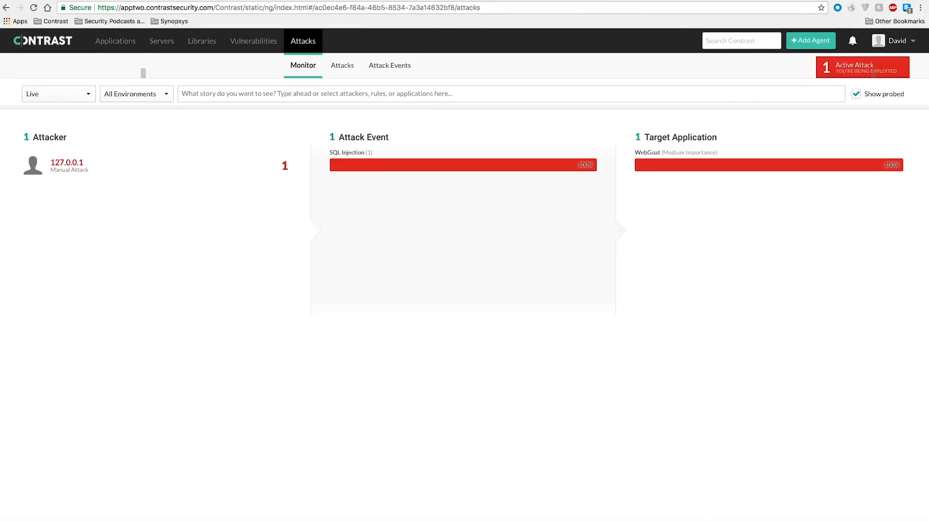
click(64, 165)
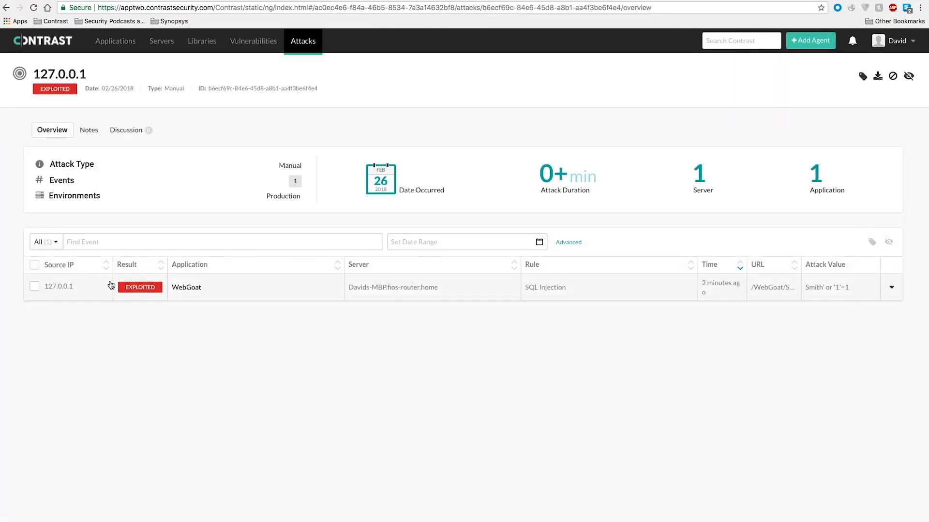
click(74, 295)
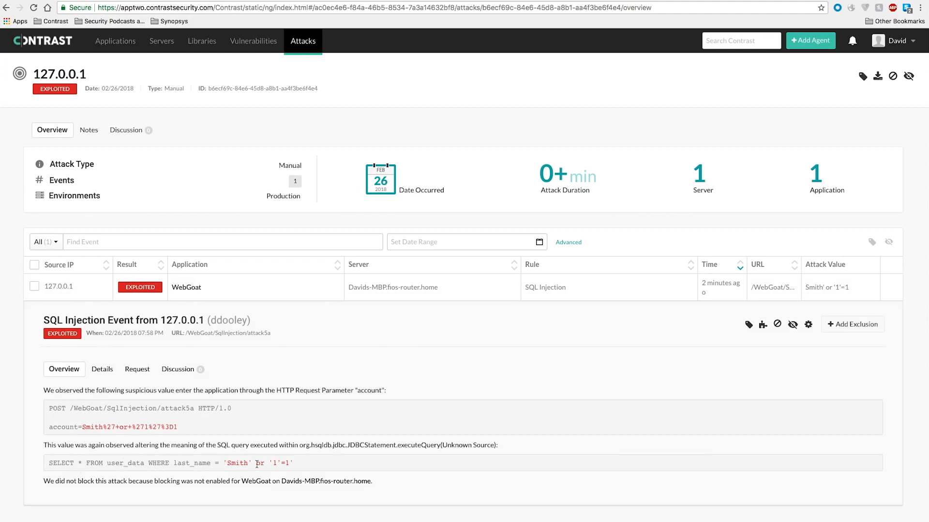
Examine the SQL Injection event's altered query, code location details and HTTP request, including the account parameter.
drag(303, 469, 269, 466)
click(107, 370)
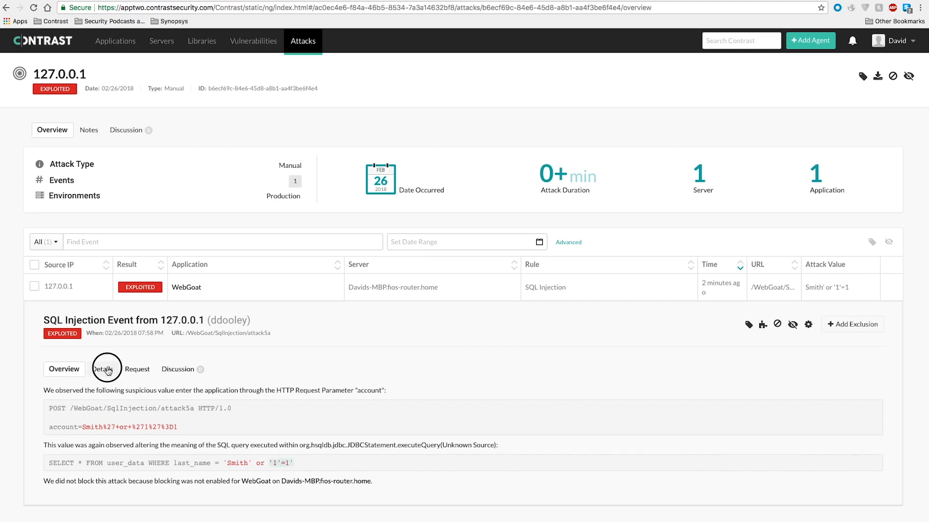
scroll(133, 432, down, 3)
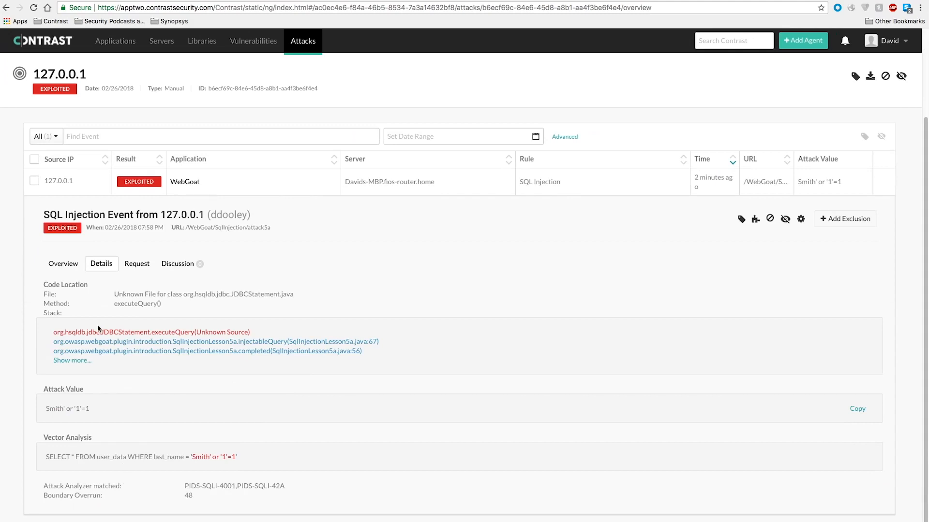
click(128, 268)
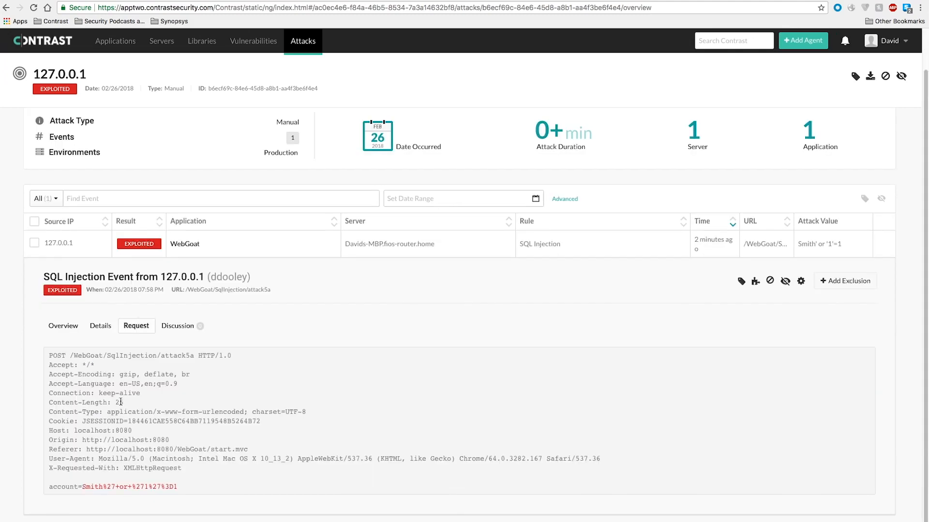
double_click(65, 487)
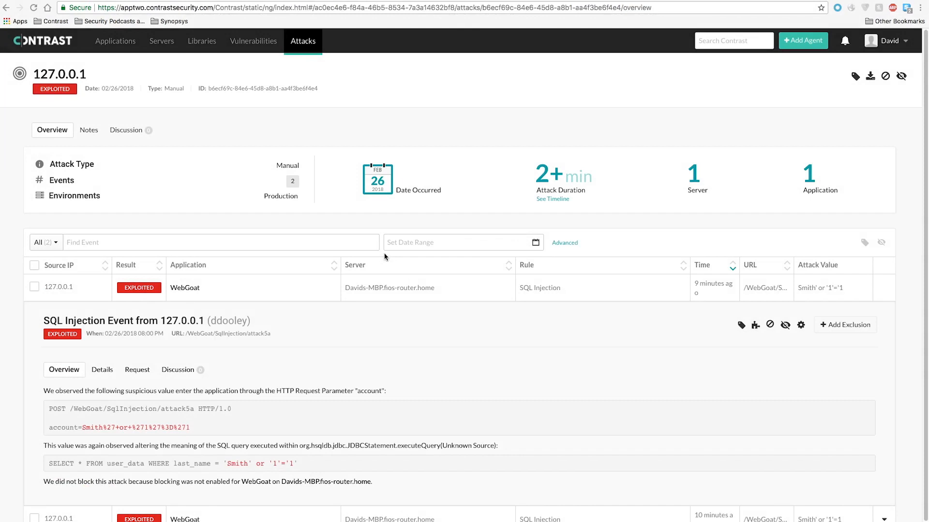
Start a new virtual patch under Virtual Patches in Policy Management.
click(905, 42)
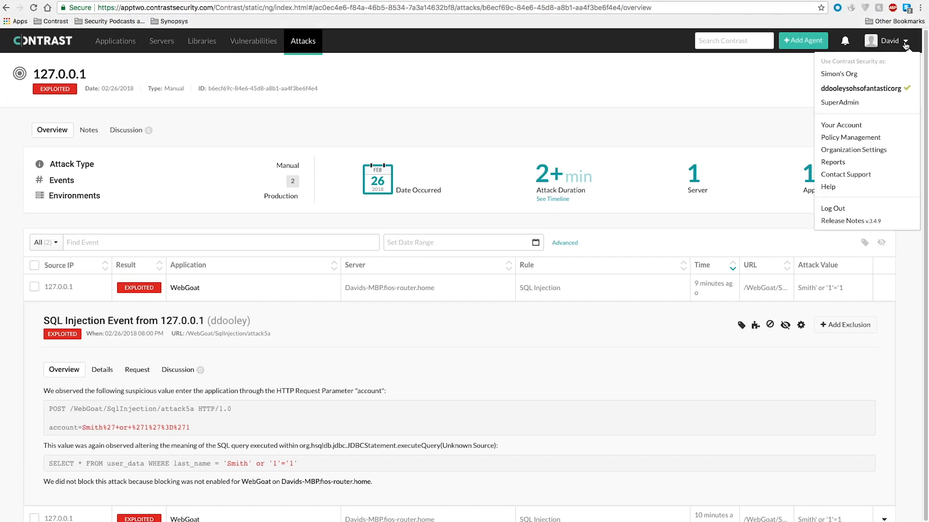
click(847, 140)
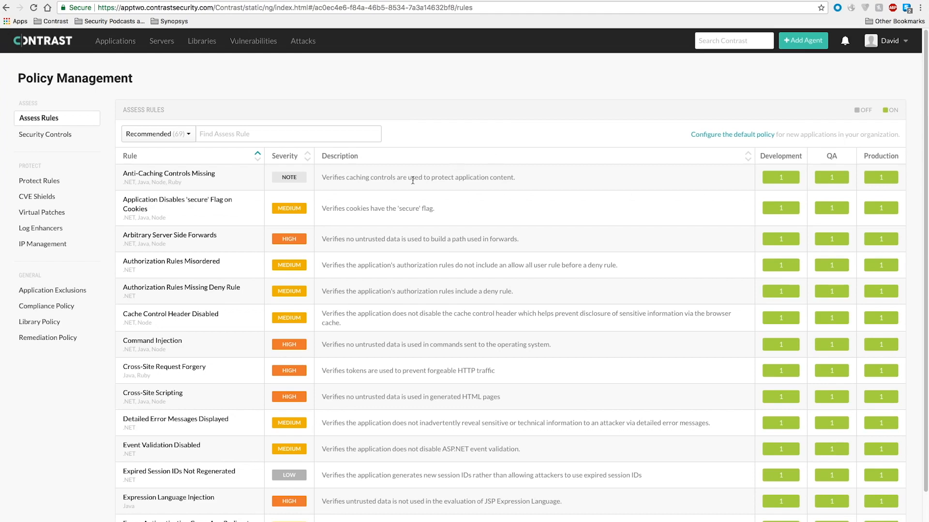
click(29, 213)
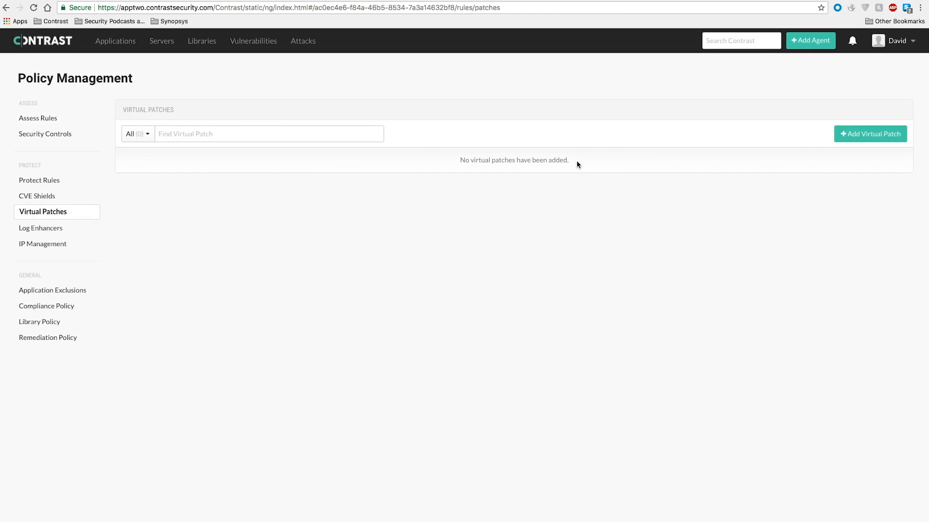
click(853, 138)
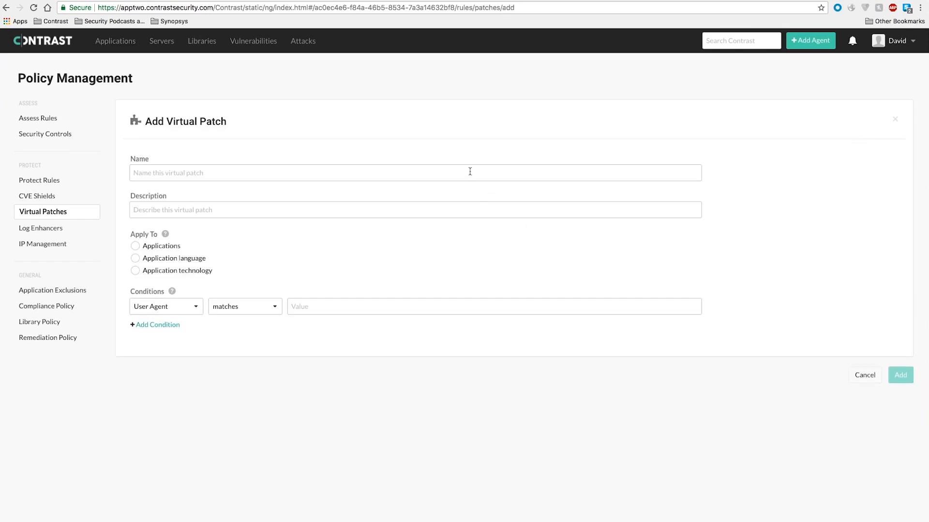
Name the virtual patch SQL String Injection VP and reuse the same text as its description.
text(SQL Stri)
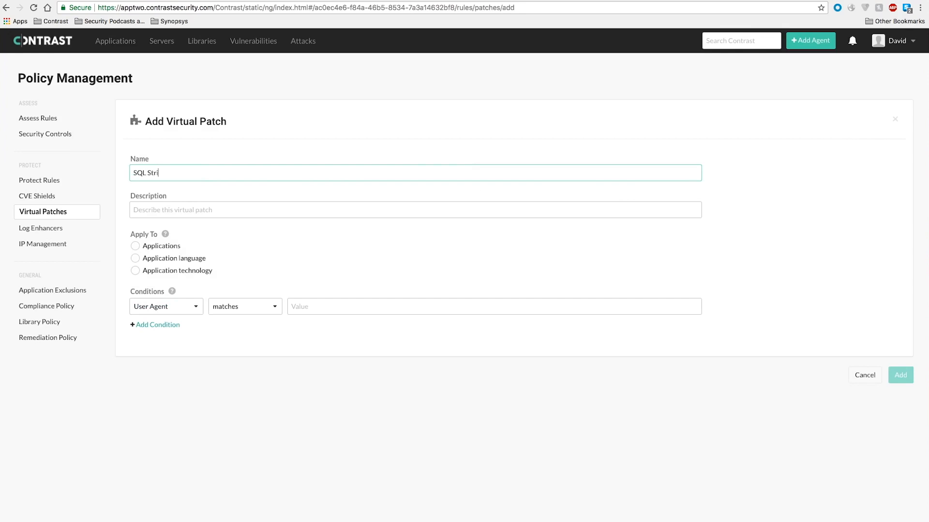
text(ng Injection VP)
drag(248, 177, 116, 172)
key(super+c)
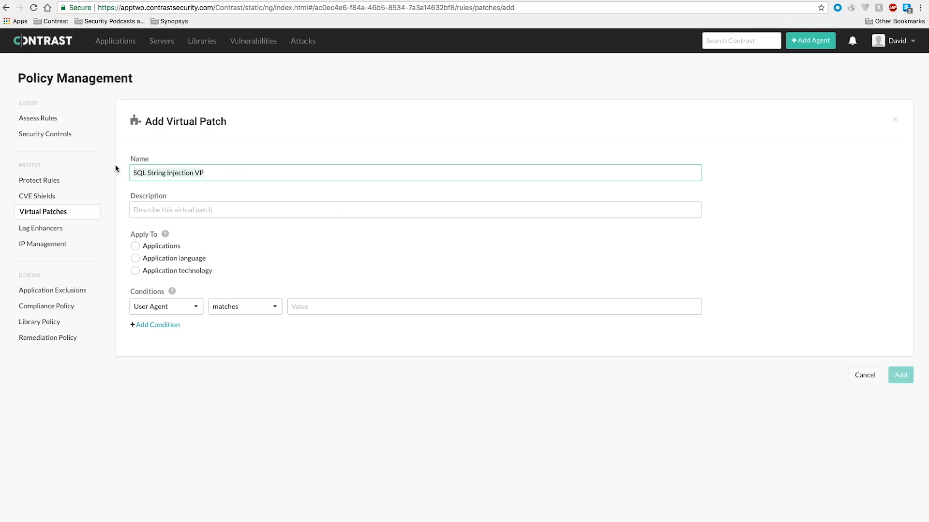
click(169, 206)
key(super+v)
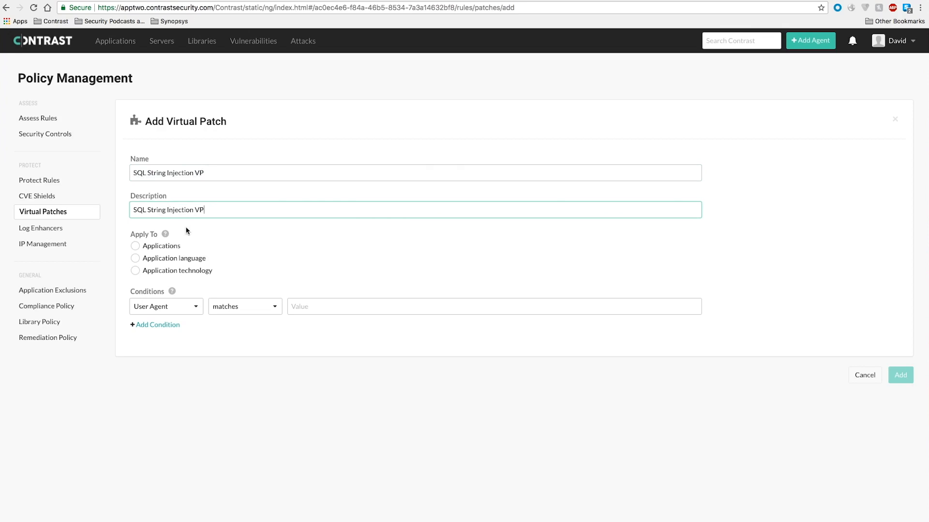
Apply the virtual patch by application and choose WebGoat as the target.
click(135, 246)
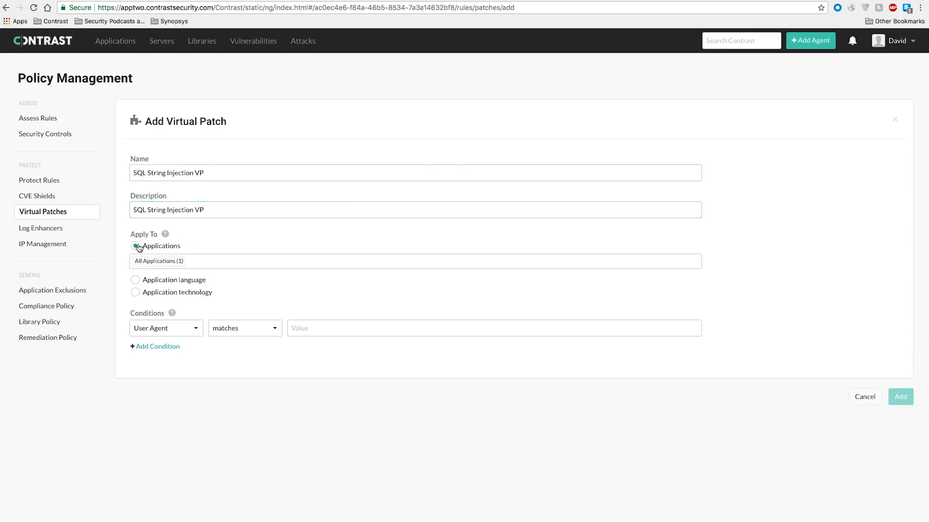
click(194, 259)
click(180, 277)
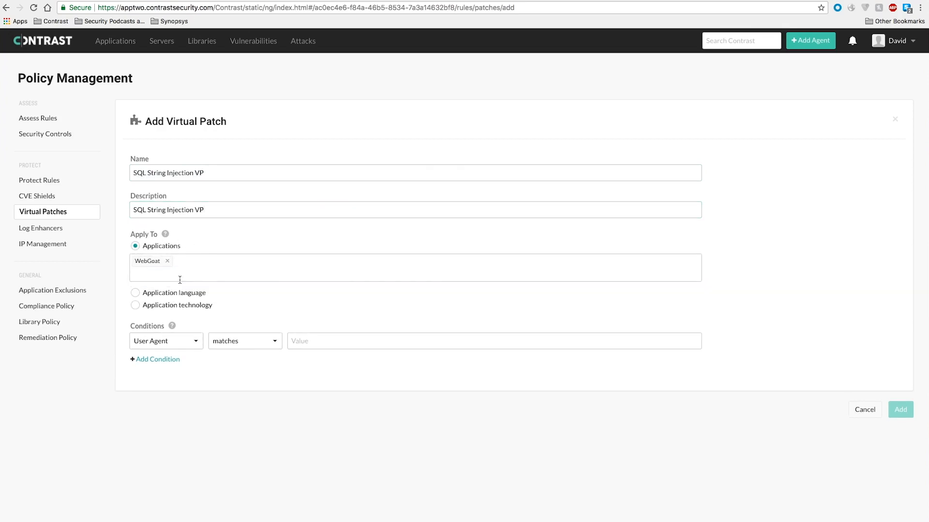
Define the patch condition as Parameter account matches .*' or '1'='1.
click(193, 341)
click(159, 310)
click(224, 341)
text(acco)
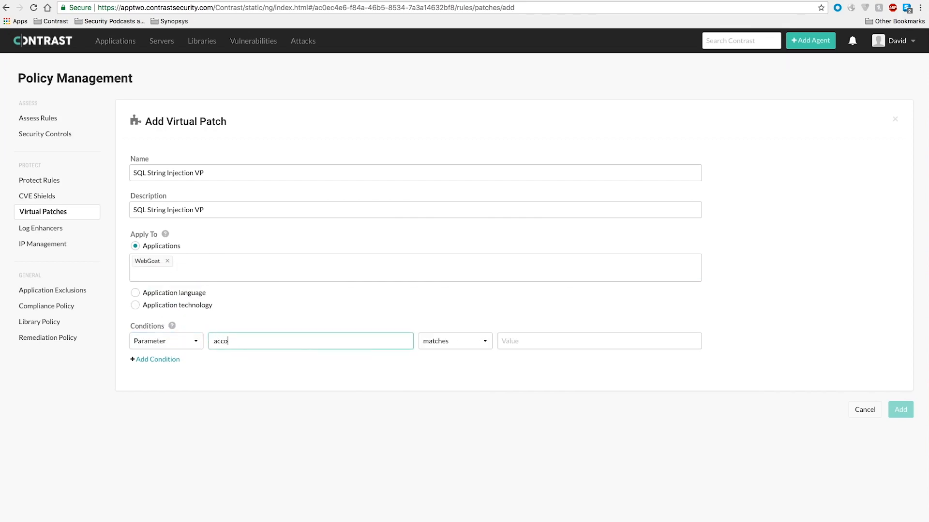
text(unt)
click(520, 340)
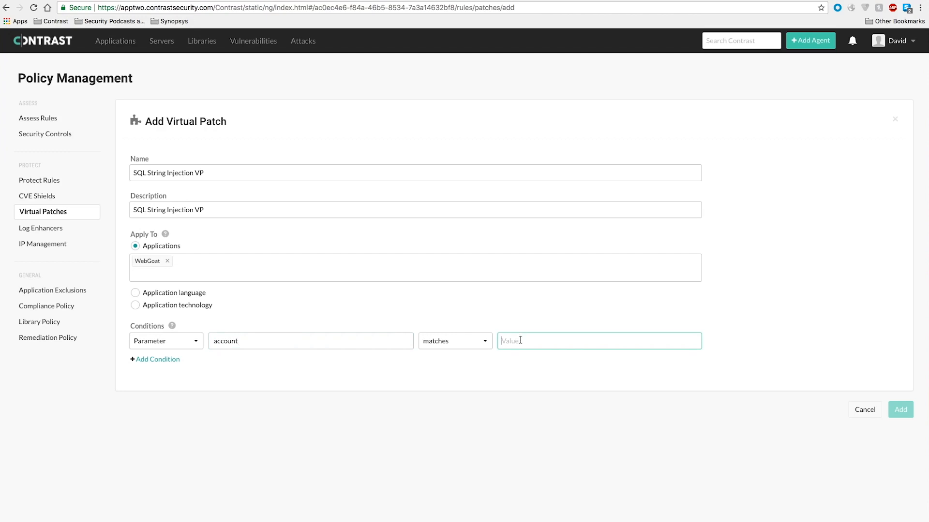
text(.*)
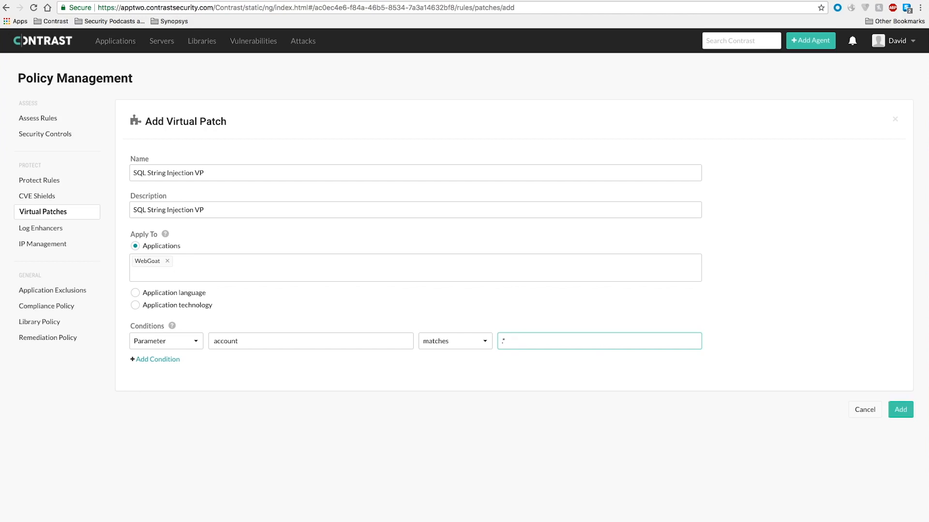
text(' or '1'='1)
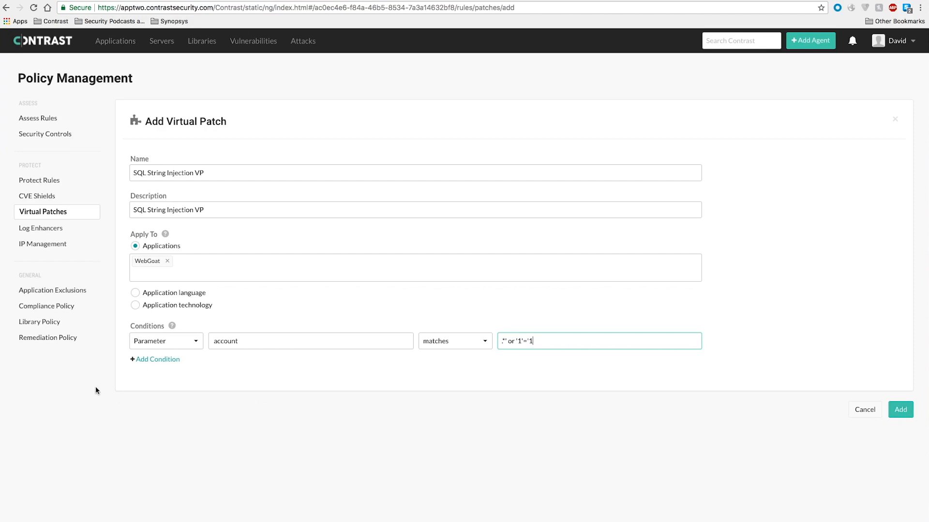
Check the condition's pattern in RegExr, return to Contrast and add the virtual patch.
mouse_move(172, 327)
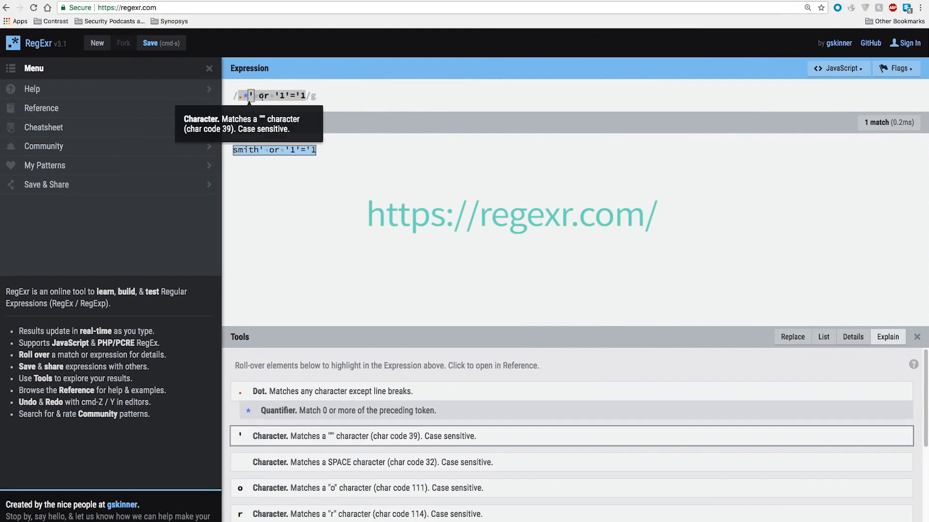
mouse_move(313, 149)
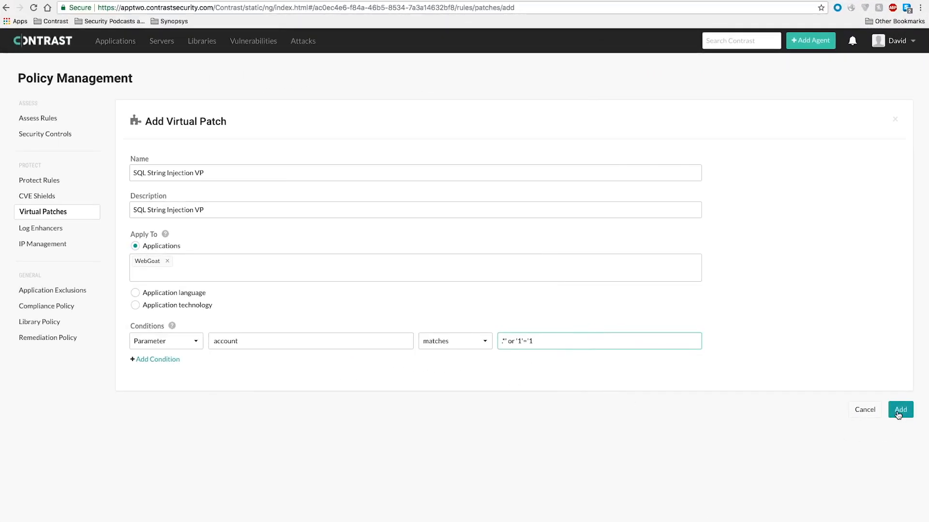
click(900, 410)
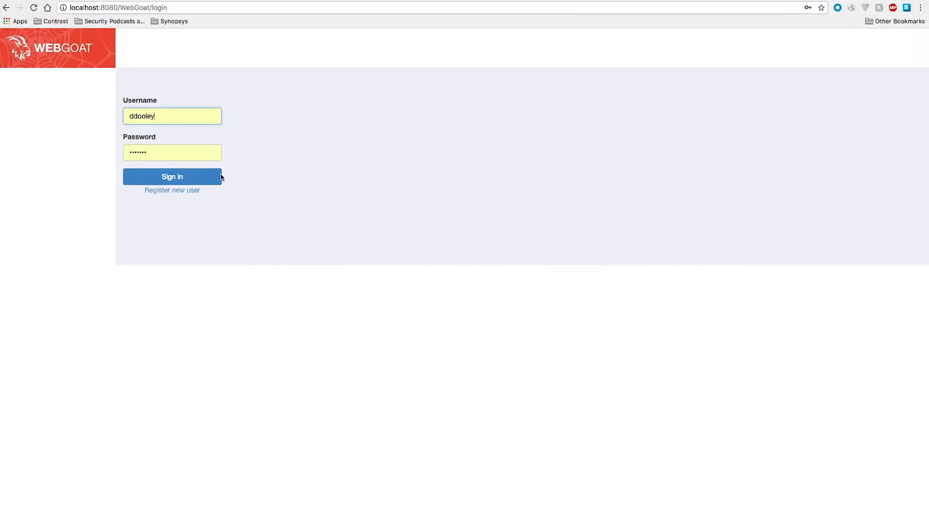
Sign in to WebGoat again and open the String SQL Injection exercise on page 7 of the SQL Injection lesson.
click(184, 182)
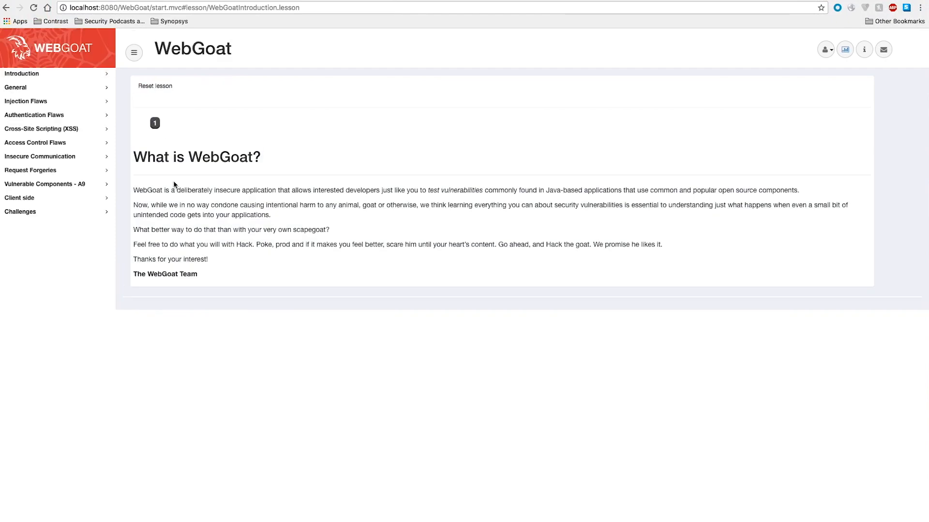
click(31, 101)
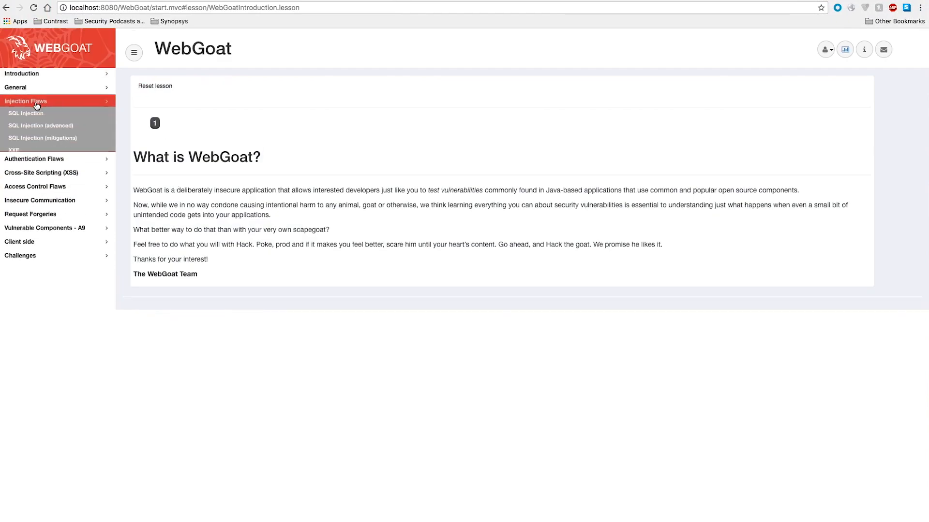
click(32, 115)
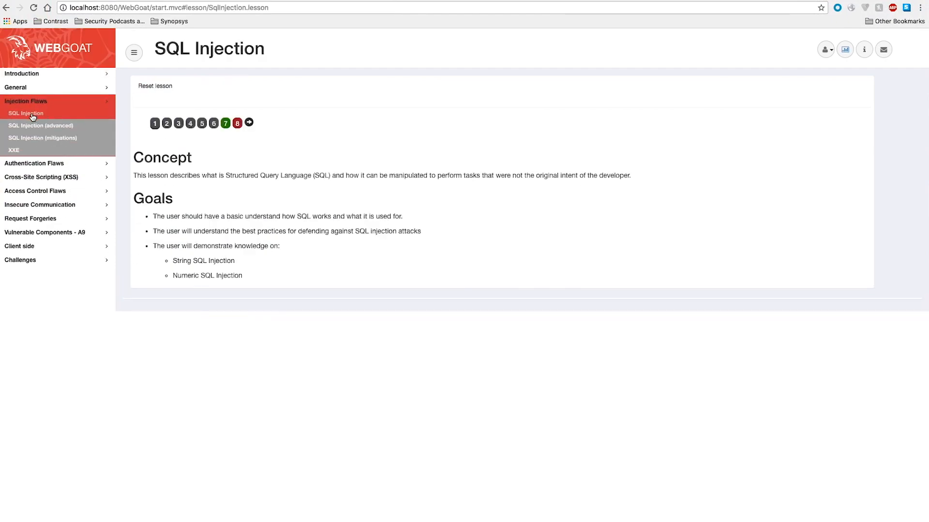
click(227, 125)
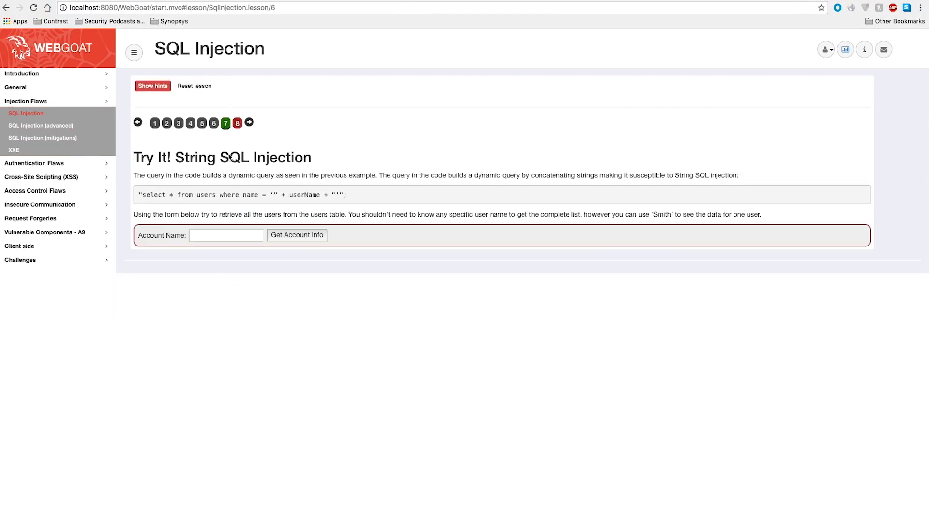
Retest the String SQL Injection exercise by submitting Smith' or '1'='1 as the account name.
click(209, 238)
text(Smith' or '1'='1)
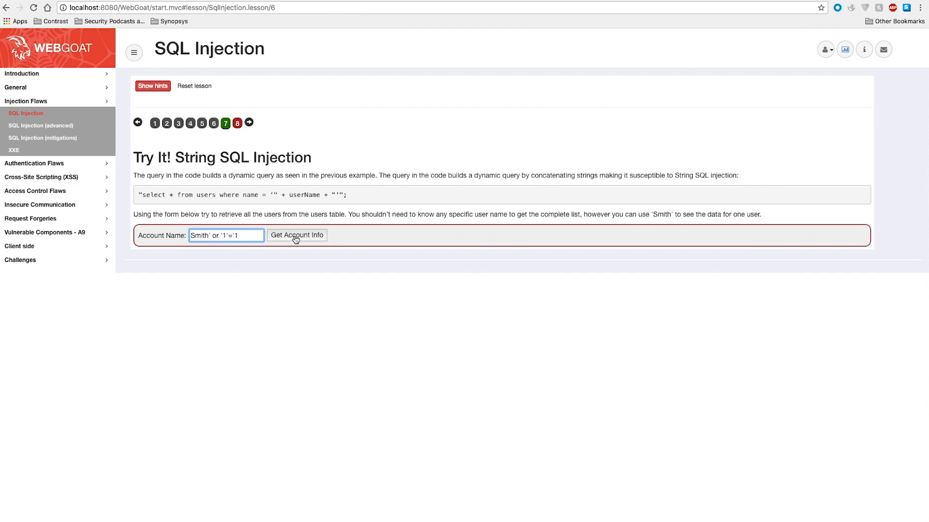
click(295, 236)
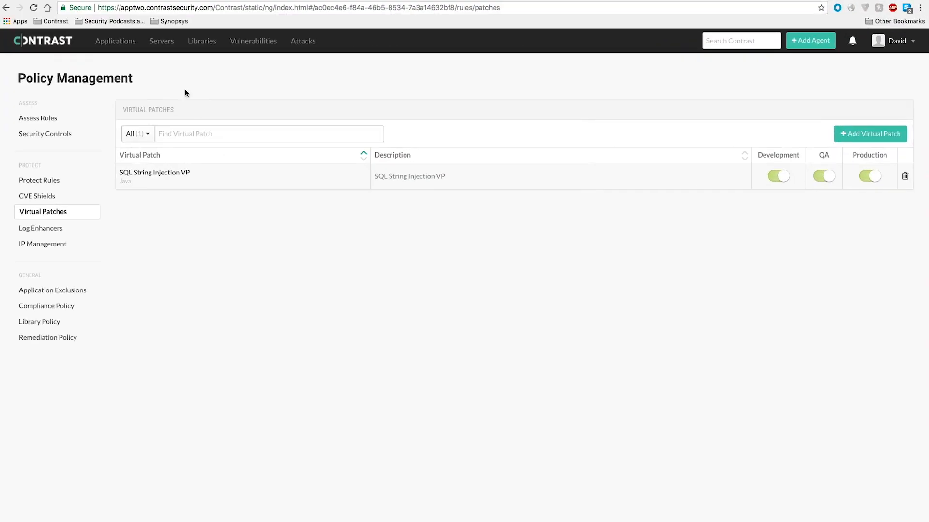
Switch to Contrast, filter the attack monitor by attacker 127.0.0.1 and open that attacker's attack details.
click(297, 42)
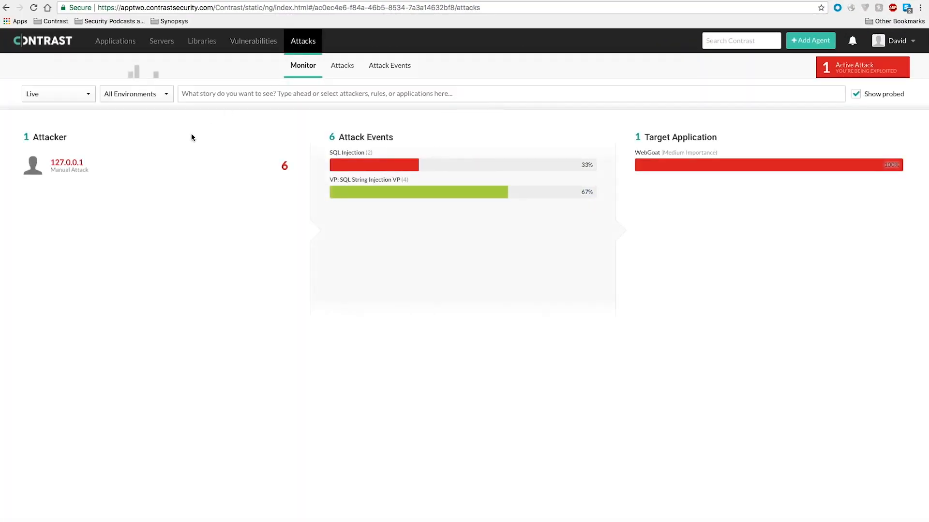
click(85, 162)
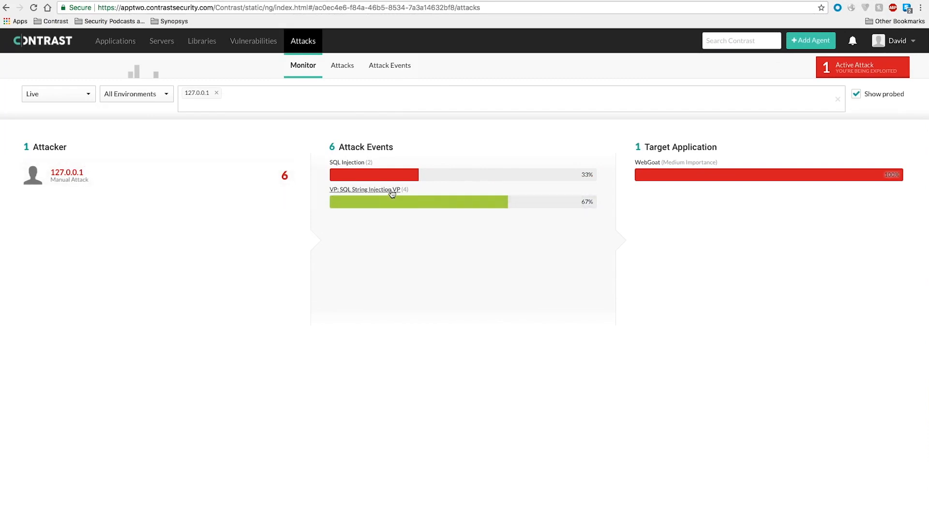
click(70, 175)
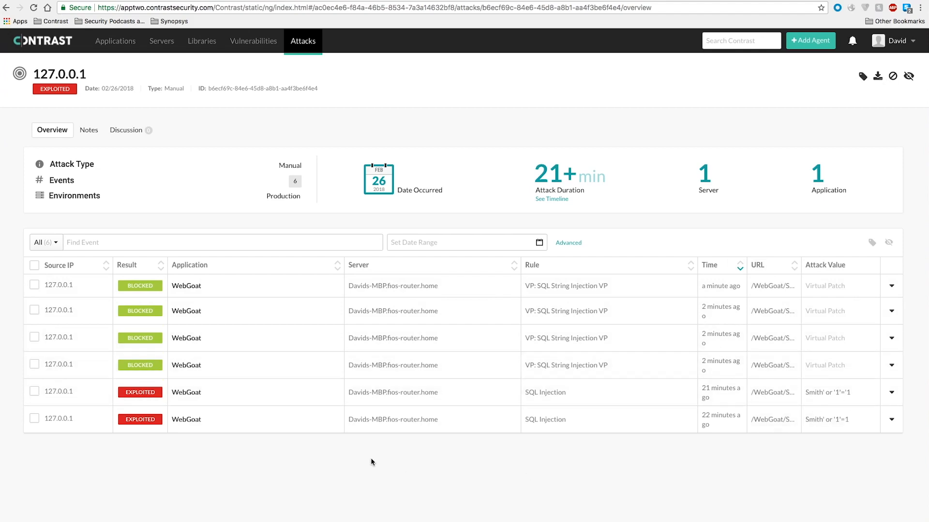
Create a virtual patch from the exploited Smith' or '1'='1 event and review its URL, Referrer and Parameter condition values.
click(891, 394)
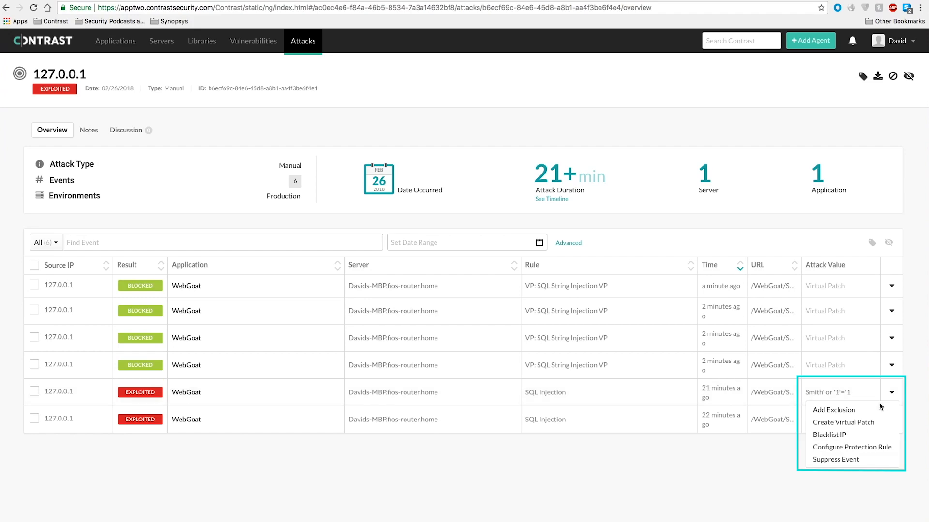
click(861, 422)
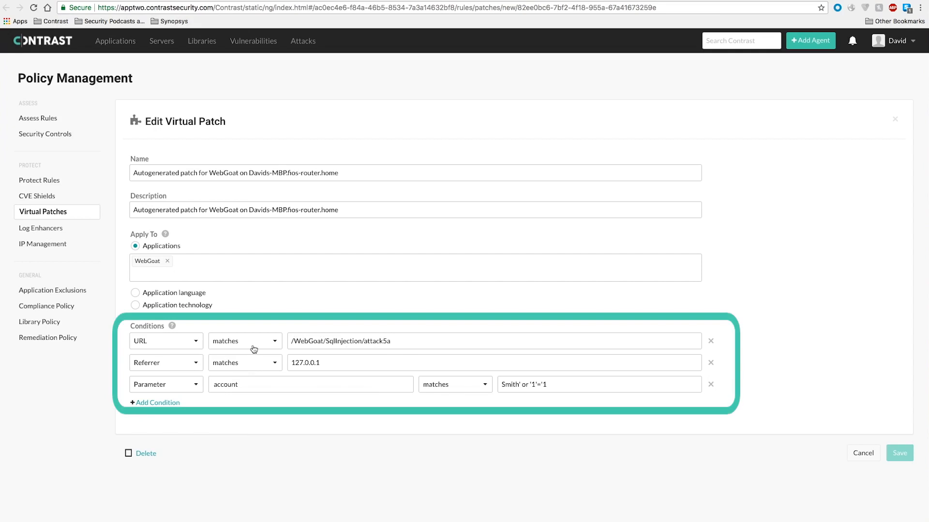
drag(289, 341, 396, 342)
drag(326, 363, 286, 368)
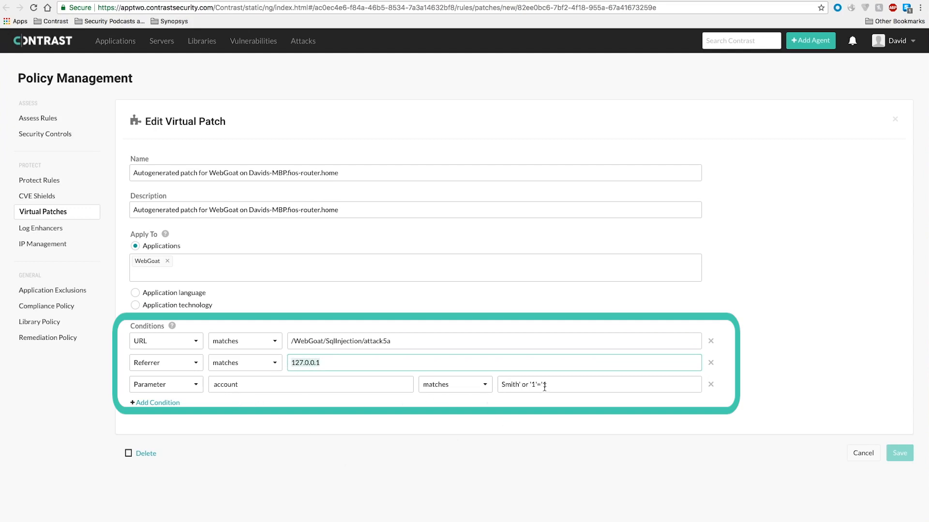
double_click(511, 384)
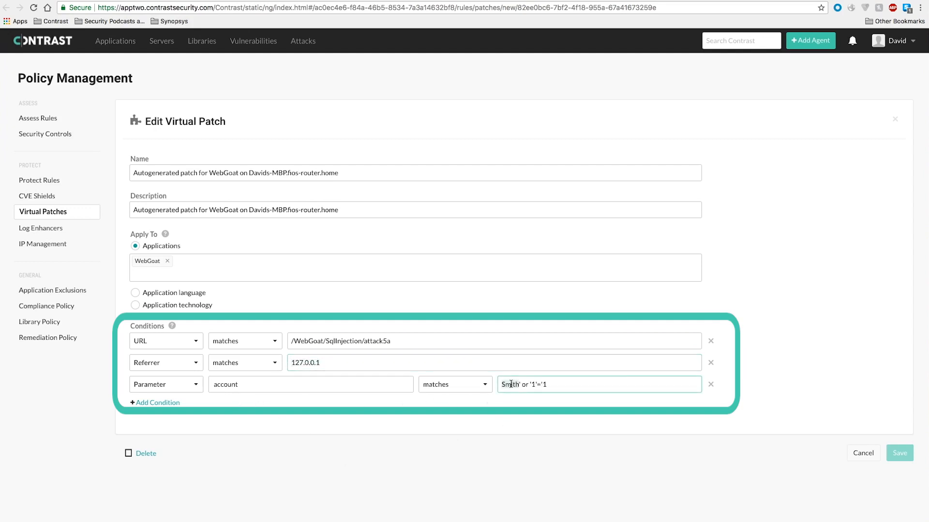